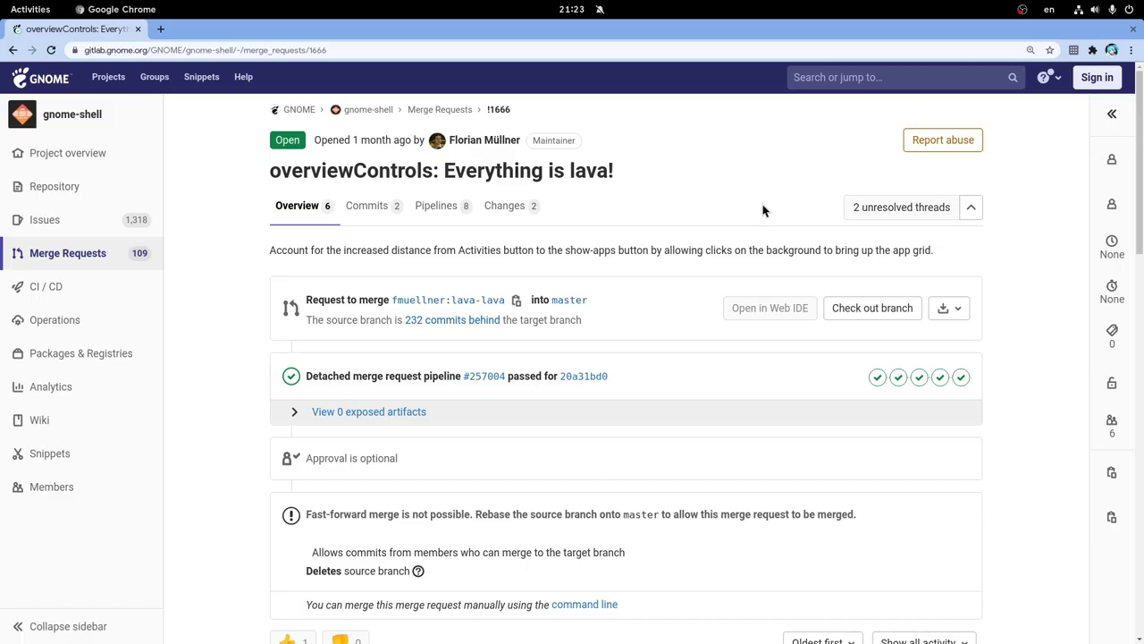
- Highlight the merge request title and open its command-line instructions for checking out and merging locally
{"action": "triple_click", "coordinate": [571, 173]}
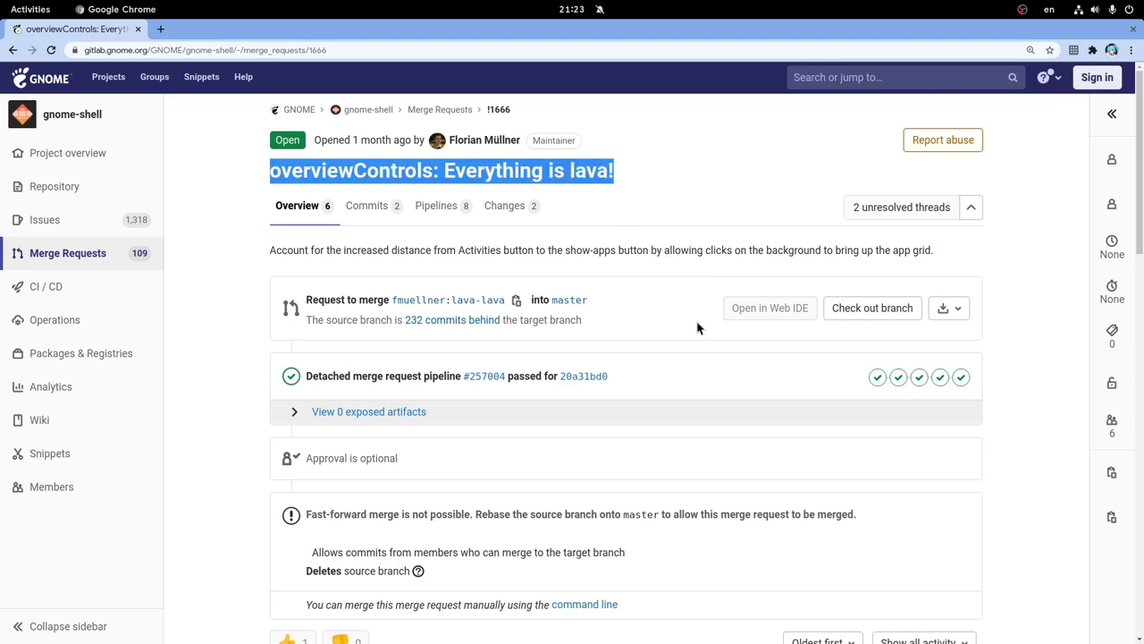
{"action": "scroll", "coordinate": [686, 344], "scroll_direction": "down", "scroll_amount": 4}
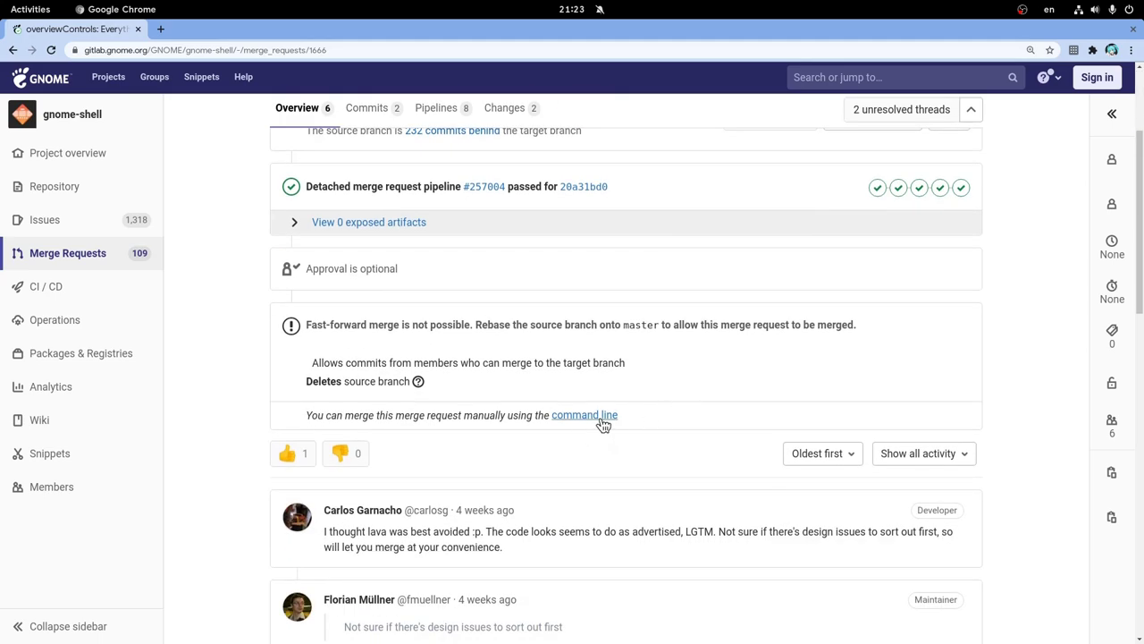
{"action": "left_click", "coordinate": [601, 418]}
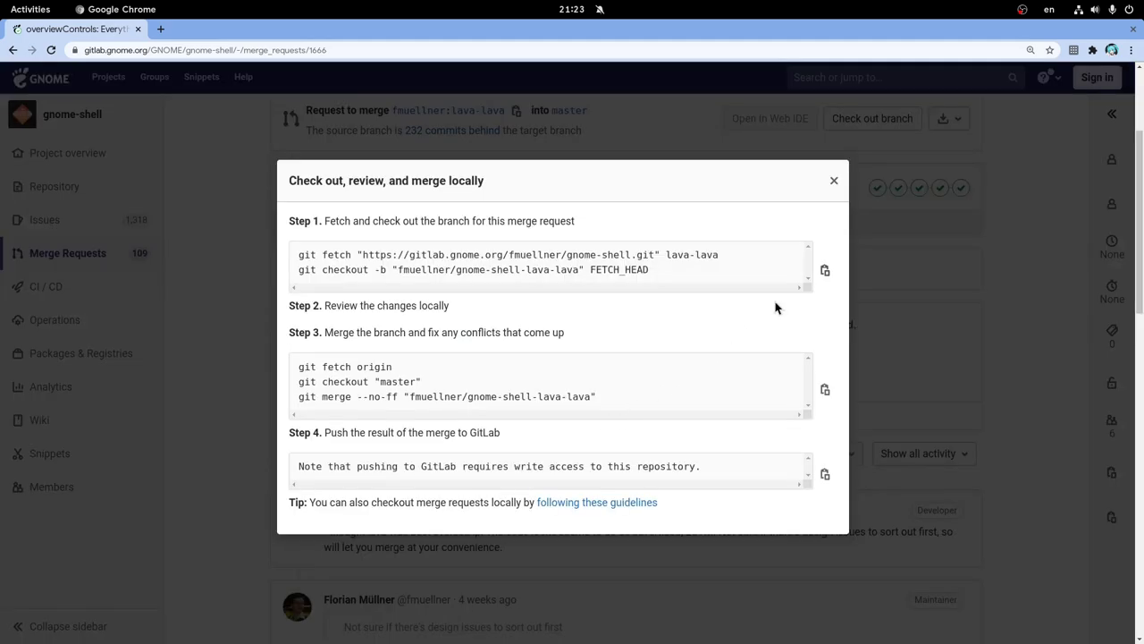
- Switch to the empty workspace in the Activities overview, and open and close the application grid
{"action": "key", "text": "super"}
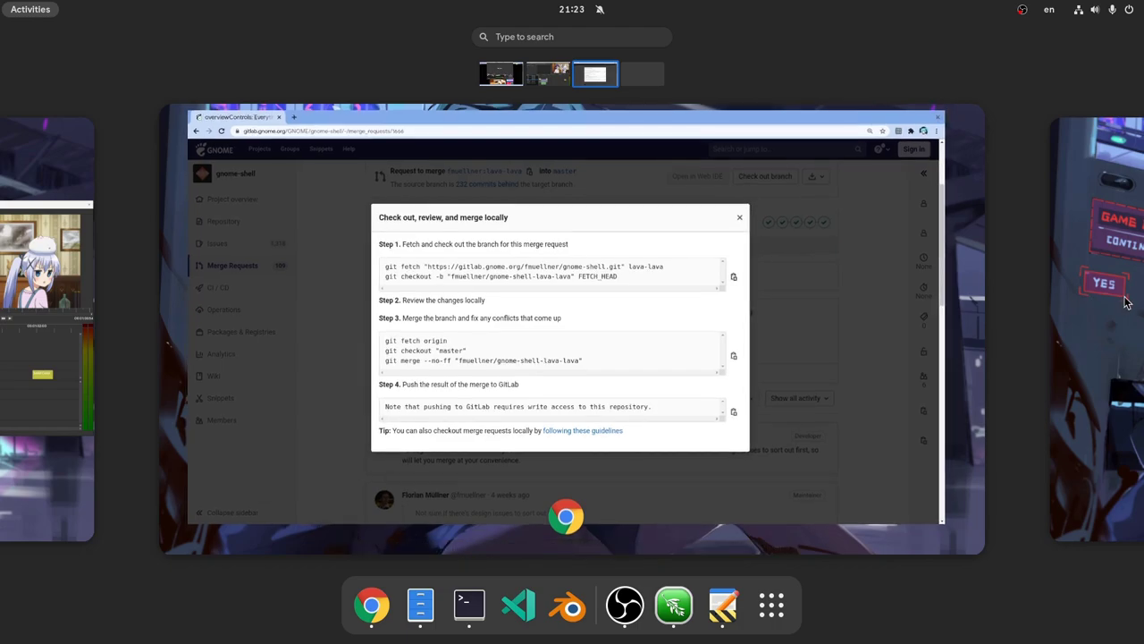
{"action": "left_click", "coordinate": [1127, 302]}
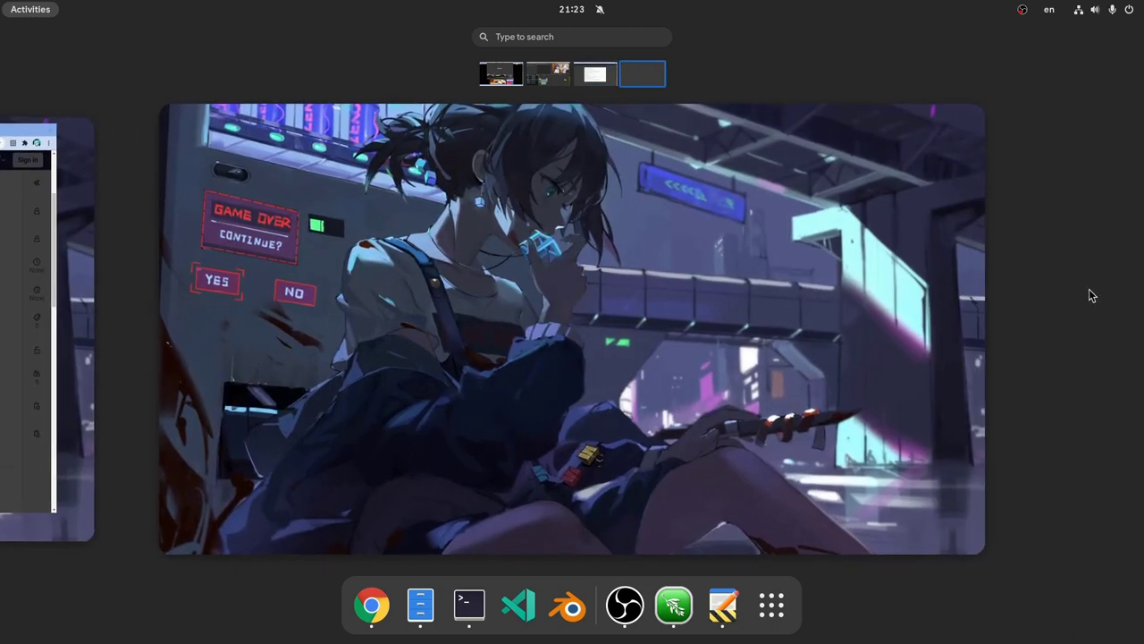
{"action": "key", "text": "super"}
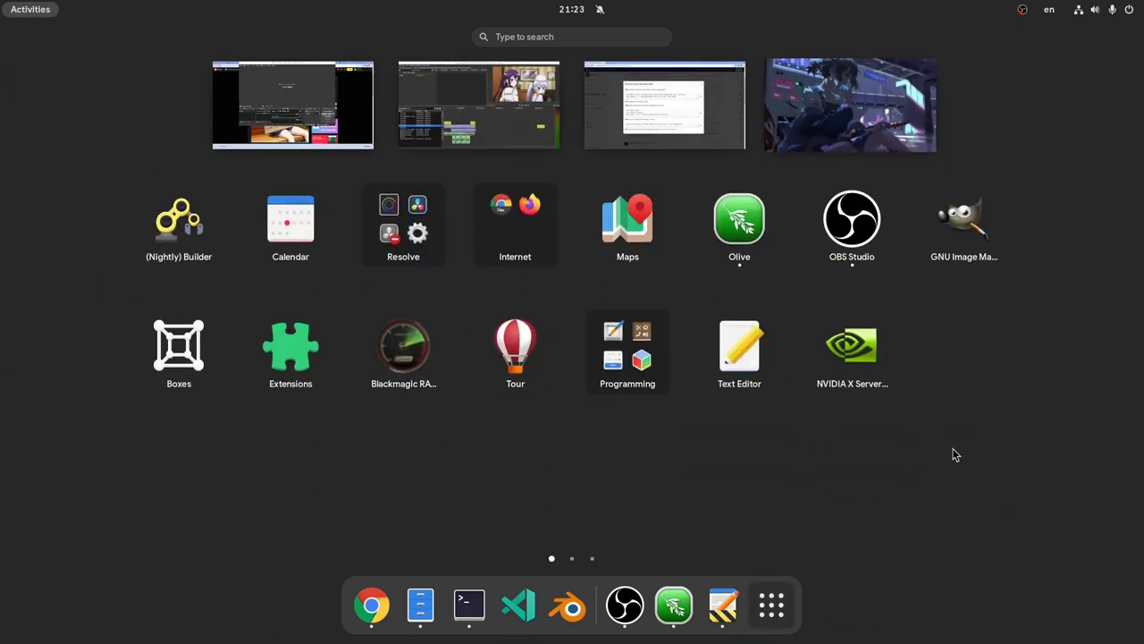
{"action": "key", "text": "Escape"}
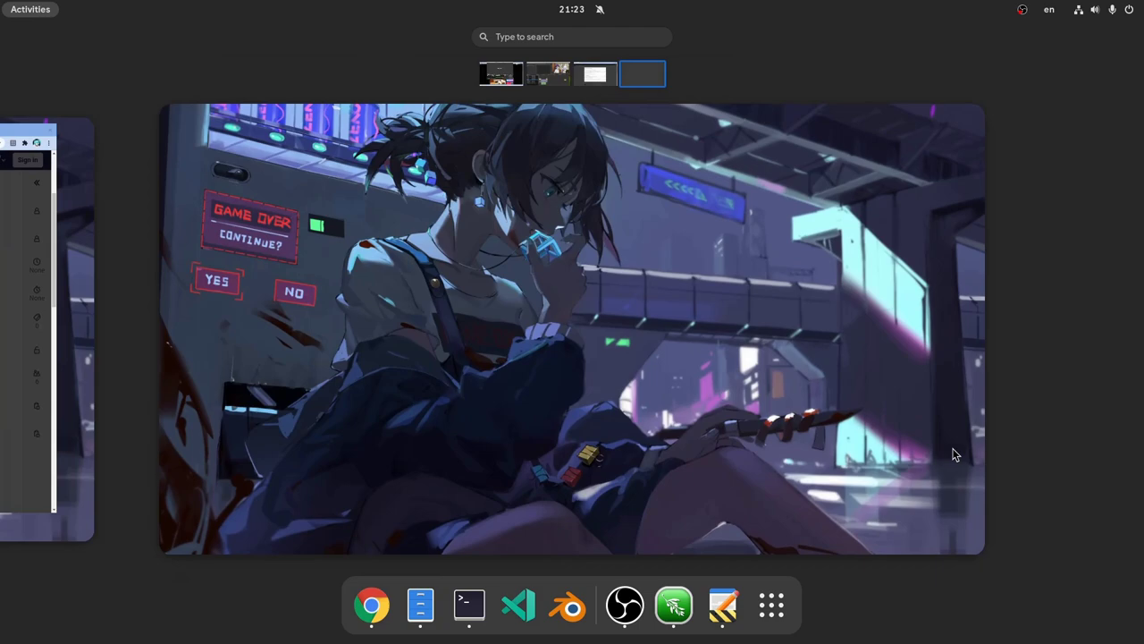
{"action": "left_click", "coordinate": [953, 454]}
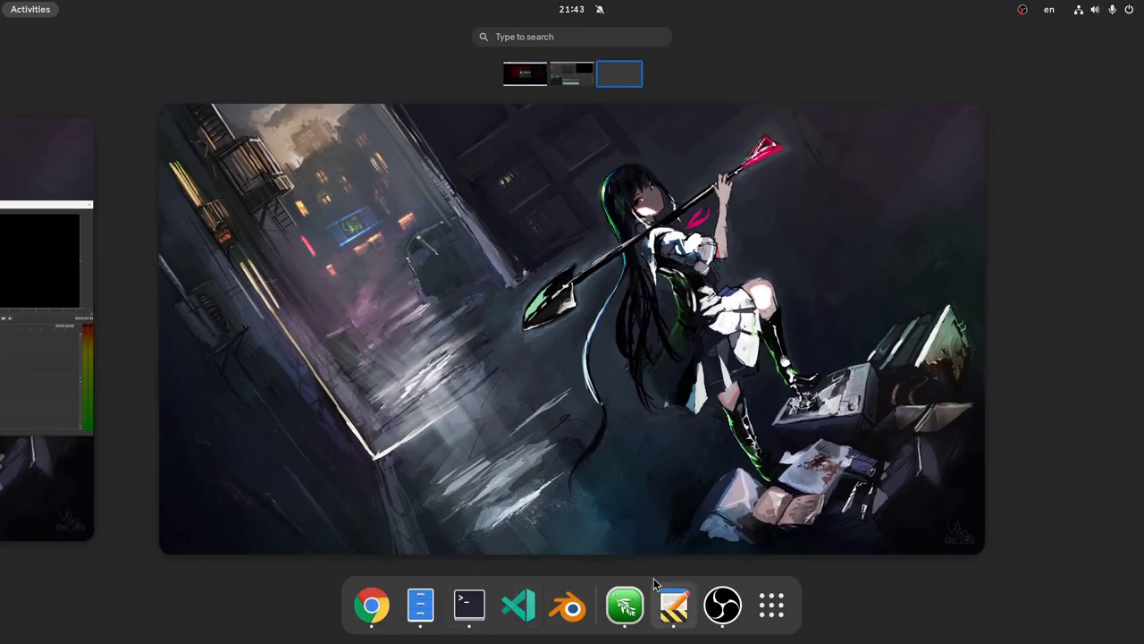
- Pin NVIDIA X Server Settings to the dash from the application grid and return it to the grid
{"action": "left_click", "coordinate": [774, 608]}
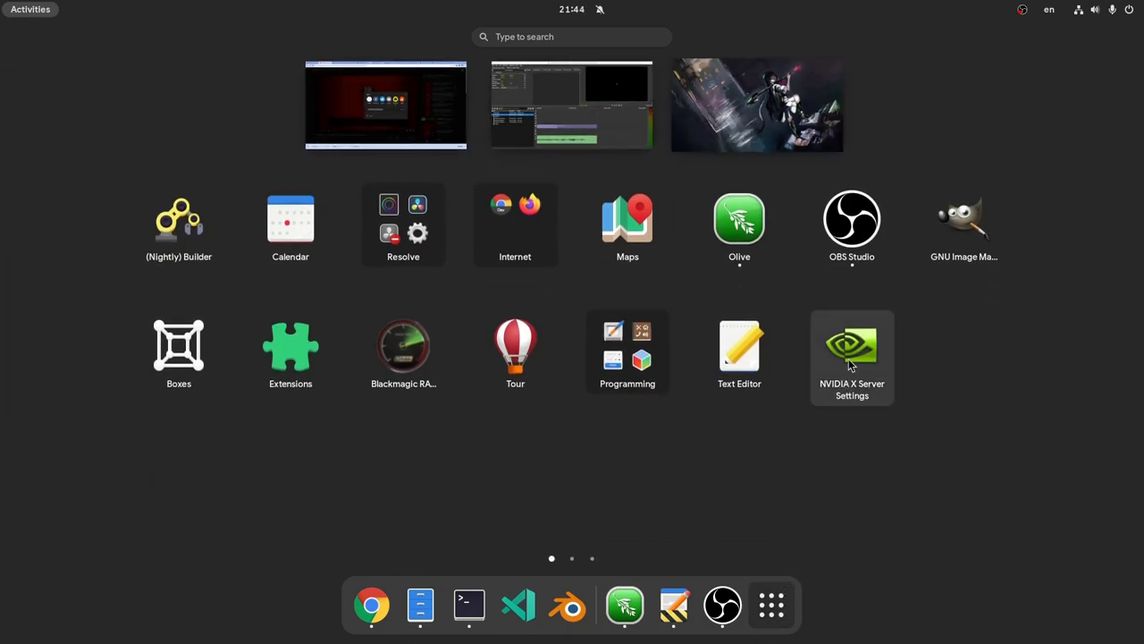
{"action": "left_click_drag", "start_coordinate": [852, 349], "coordinate": [617, 610]}
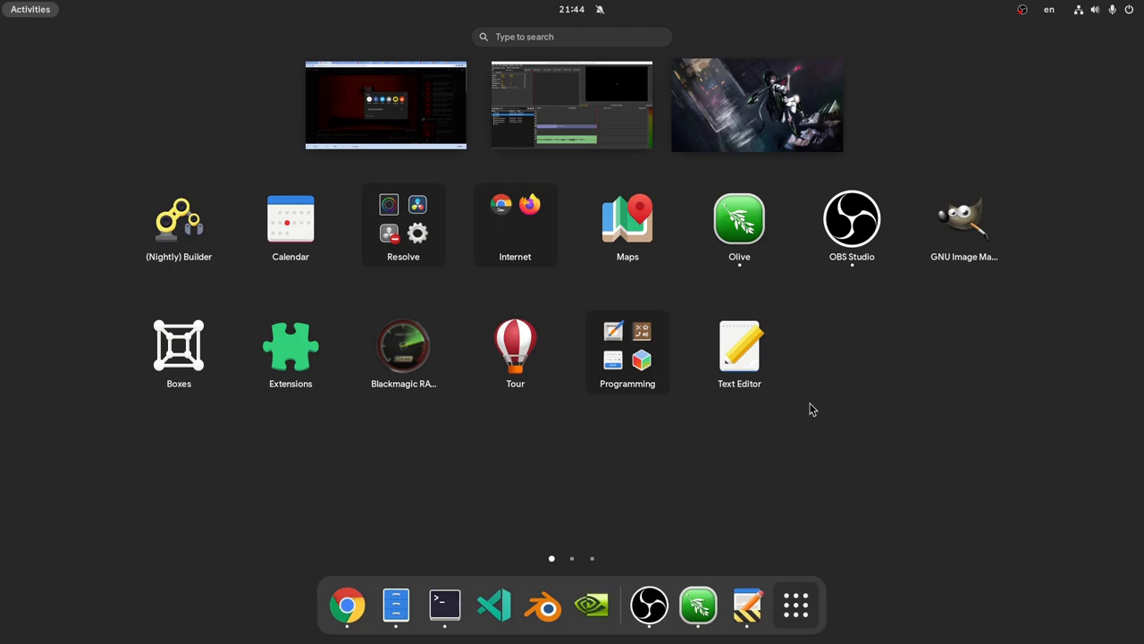
{"action": "left_click_drag", "start_coordinate": [591, 606], "coordinate": [802, 615]}
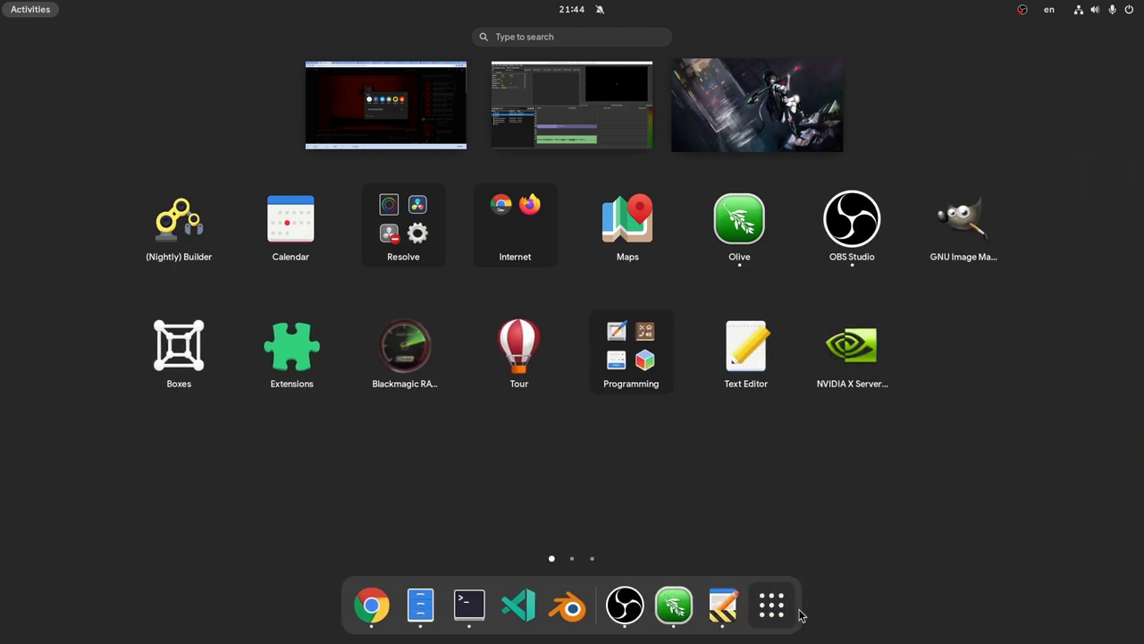
{"action": "left_click", "coordinate": [841, 368]}
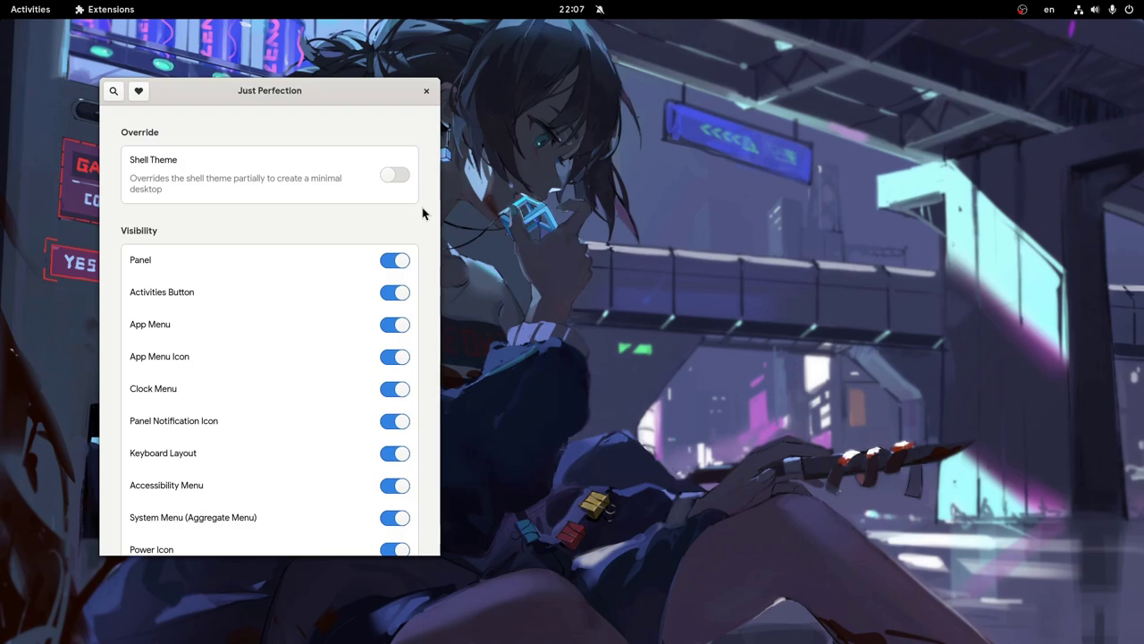
- Turn the Just Perfection Dash visibility off and back on, and view the dash in the Activities overview
{"action": "scroll", "coordinate": [424, 213], "scroll_direction": "down", "scroll_amount": 5}
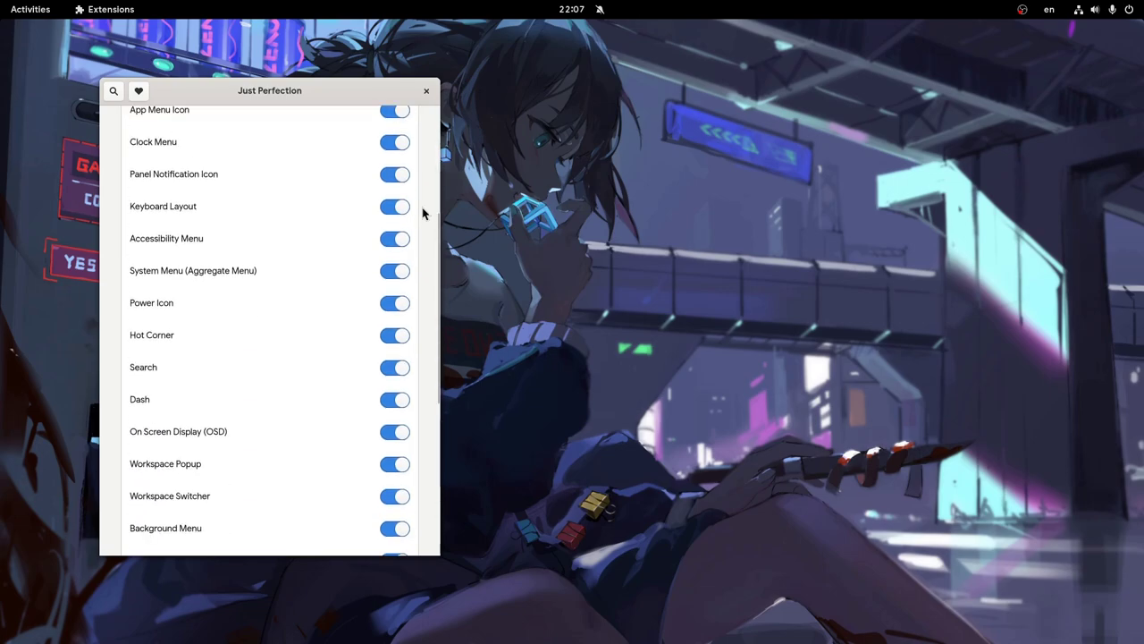
{"action": "left_click", "coordinate": [399, 401]}
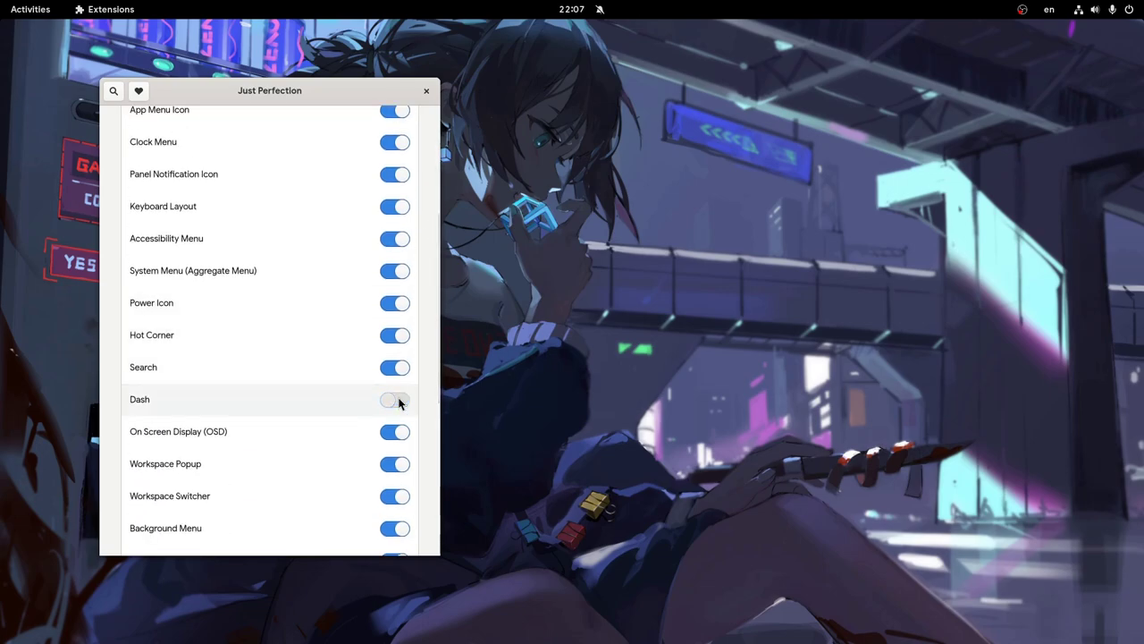
{"action": "left_click", "coordinate": [399, 404]}
{"action": "key", "text": "super"}
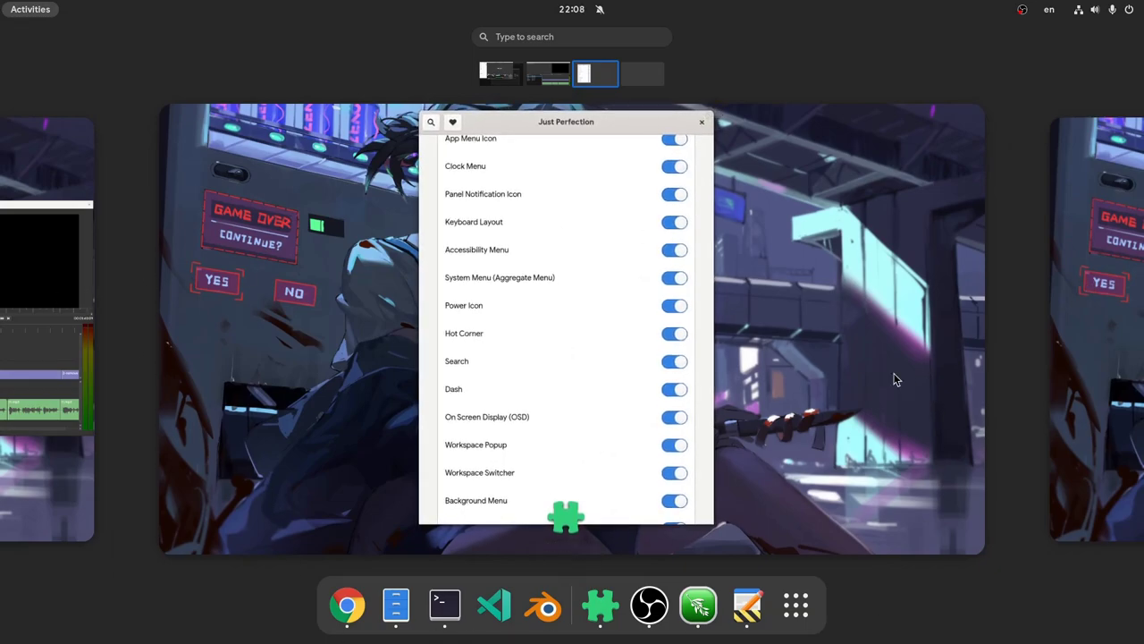
{"action": "left_click", "coordinate": [527, 309]}
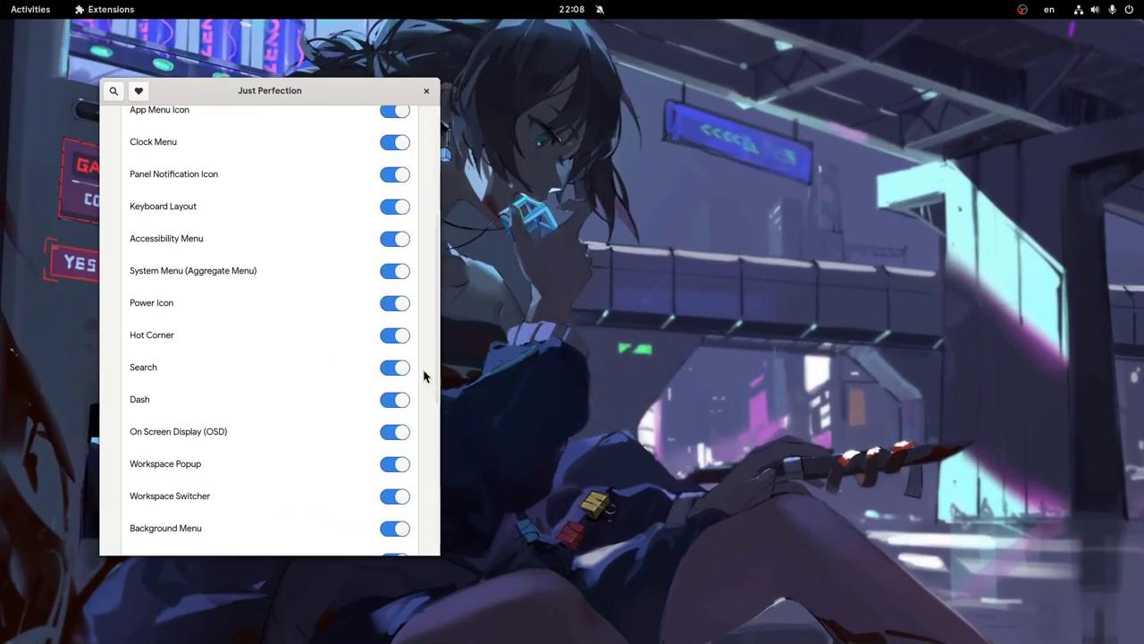
- Turn off Dash visibility in Just Perfection and check the Activities overview and application grid
{"action": "left_click", "coordinate": [405, 402]}
{"action": "key", "text": "super"}
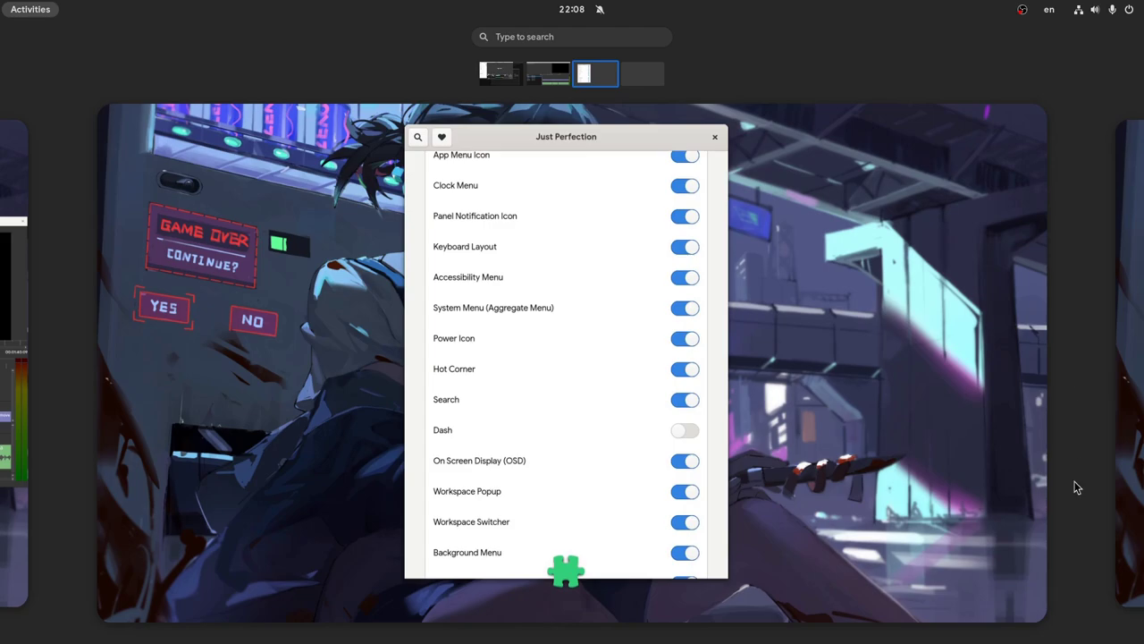
{"action": "key", "text": "super"}
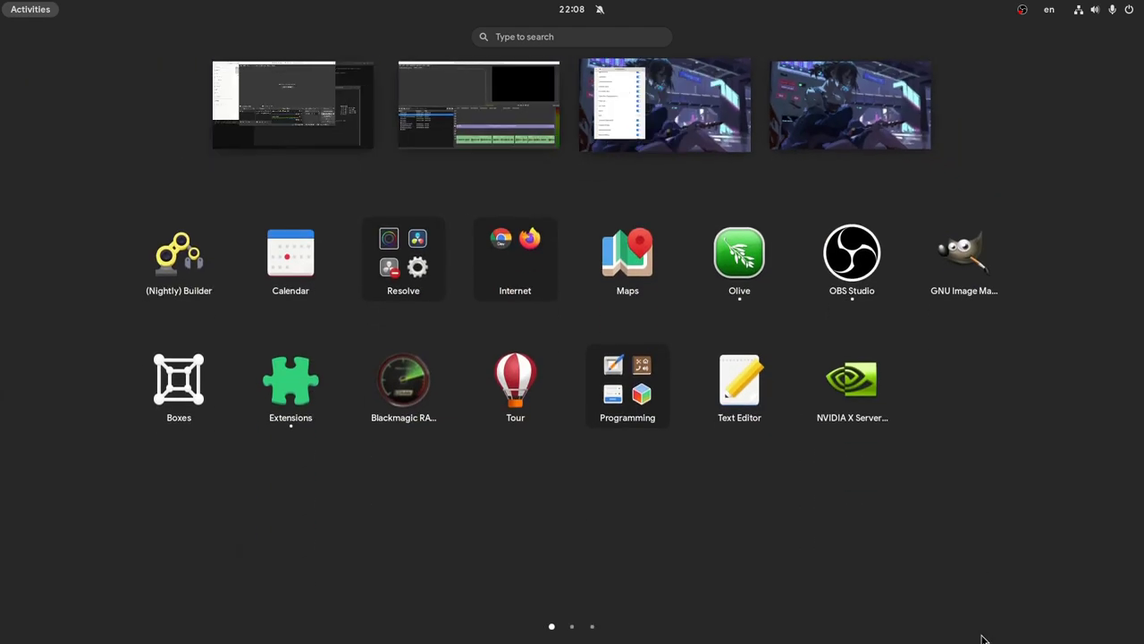
{"action": "key", "text": "Escape"}
{"action": "key", "text": "Escape"}
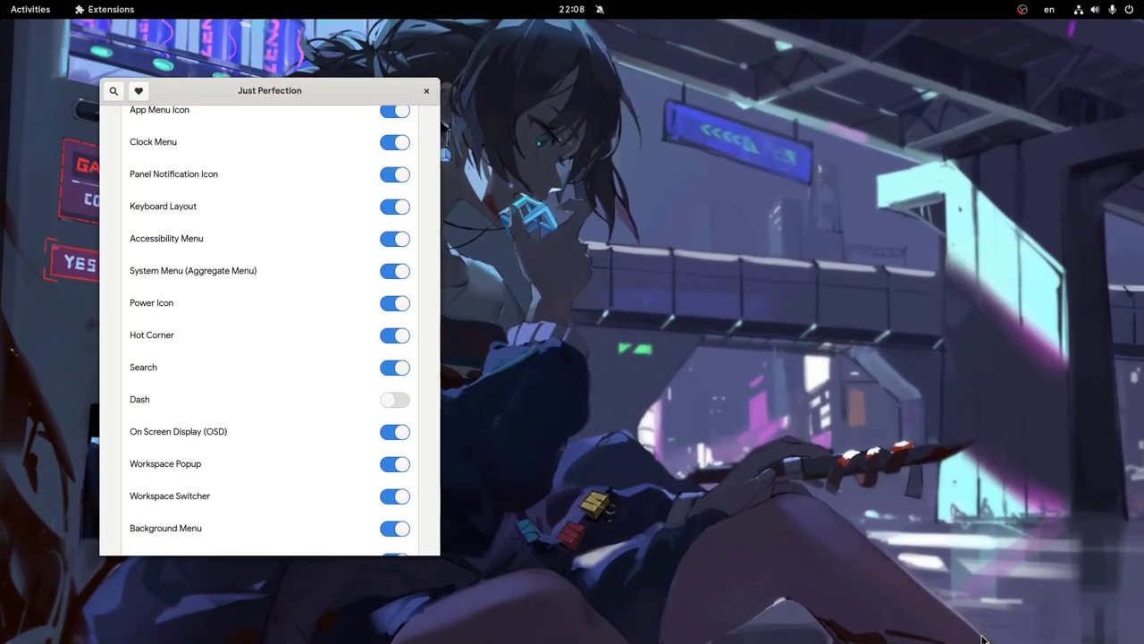
- Set the Workspace Switcher Size to 10% in Just Perfection and check it in the Activities overview
{"action": "scroll", "coordinate": [309, 341], "scroll_direction": "down", "scroll_amount": 8}
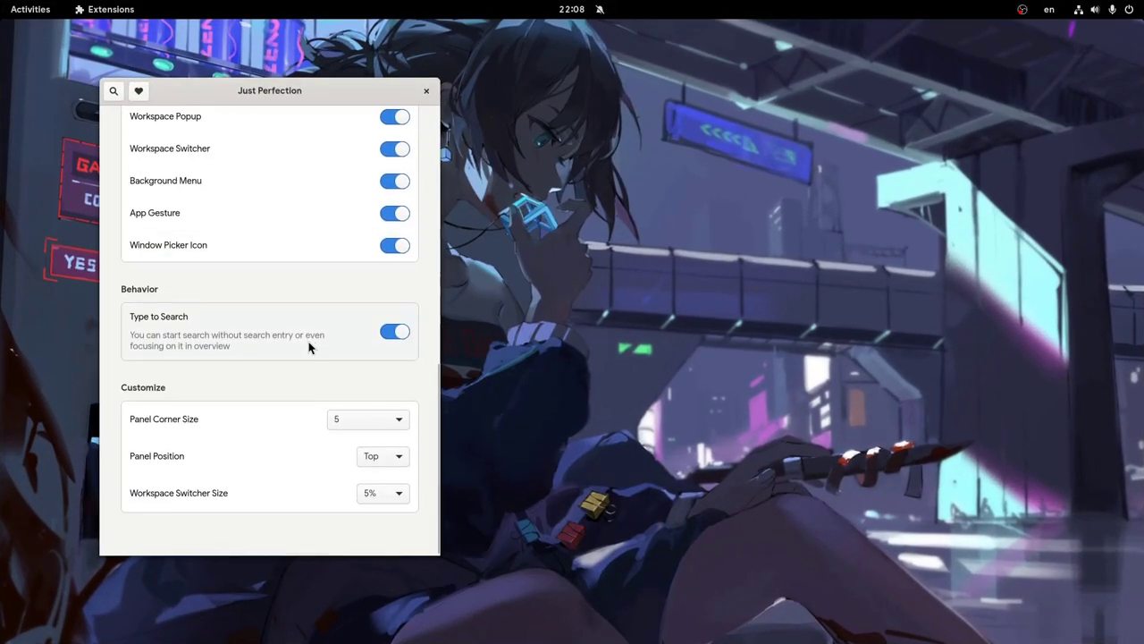
{"action": "left_click", "coordinate": [391, 492]}
{"action": "left_click", "coordinate": [385, 475]}
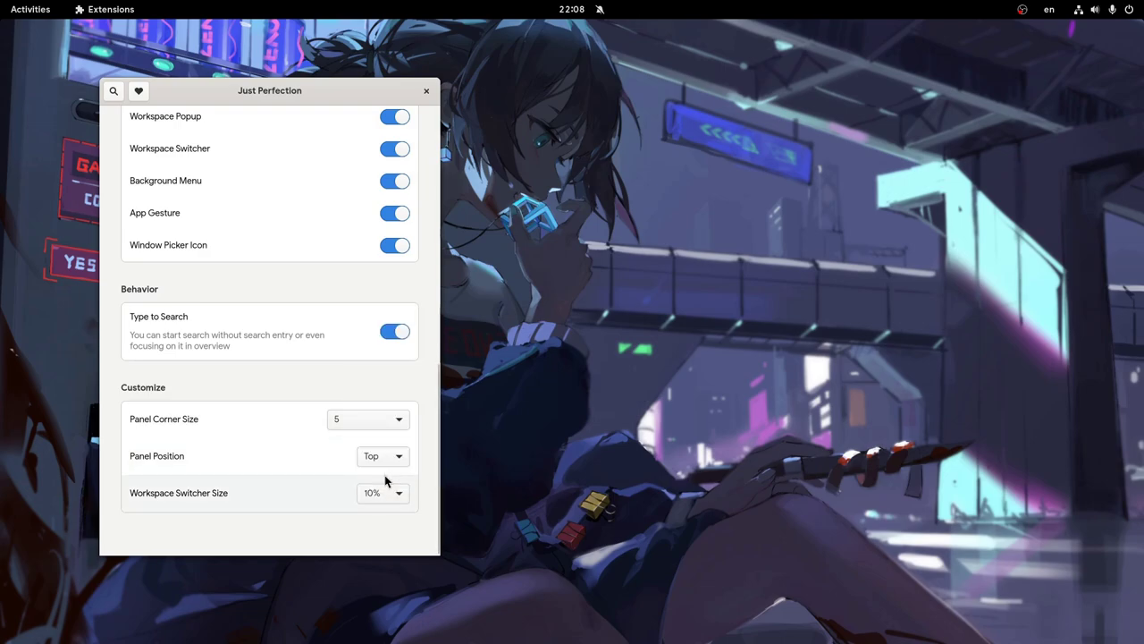
{"action": "key", "text": "super"}
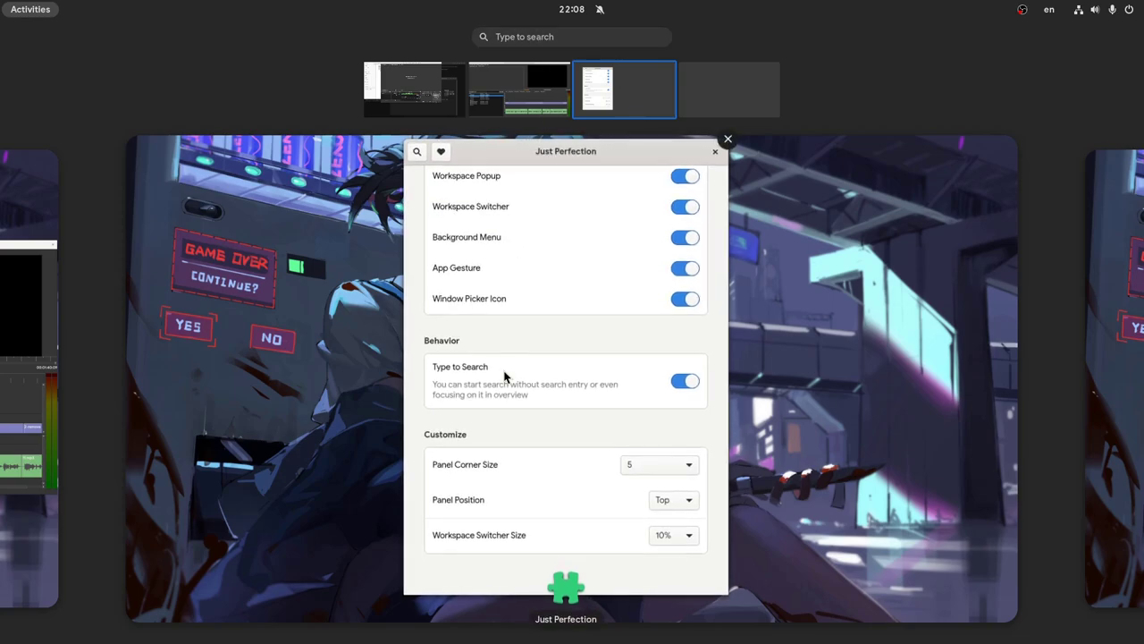
{"action": "left_click", "coordinate": [533, 365]}
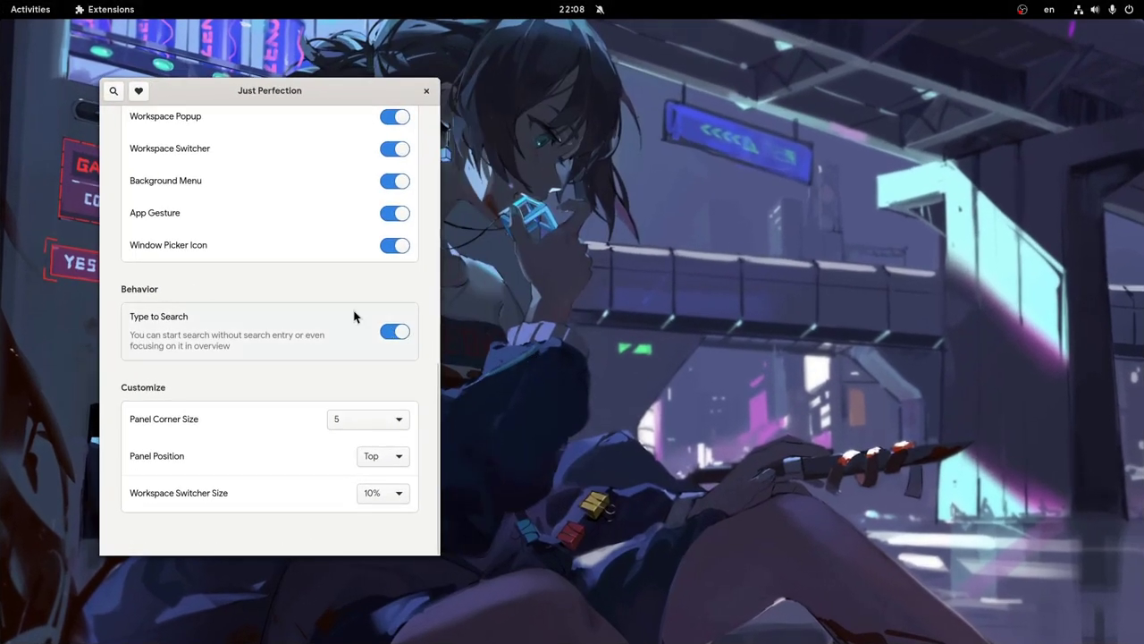
- Turn off Search visibility in Just Perfection and open the Activities overview to check it
{"action": "scroll", "coordinate": [335, 312], "scroll_direction": "up", "scroll_amount": 3}
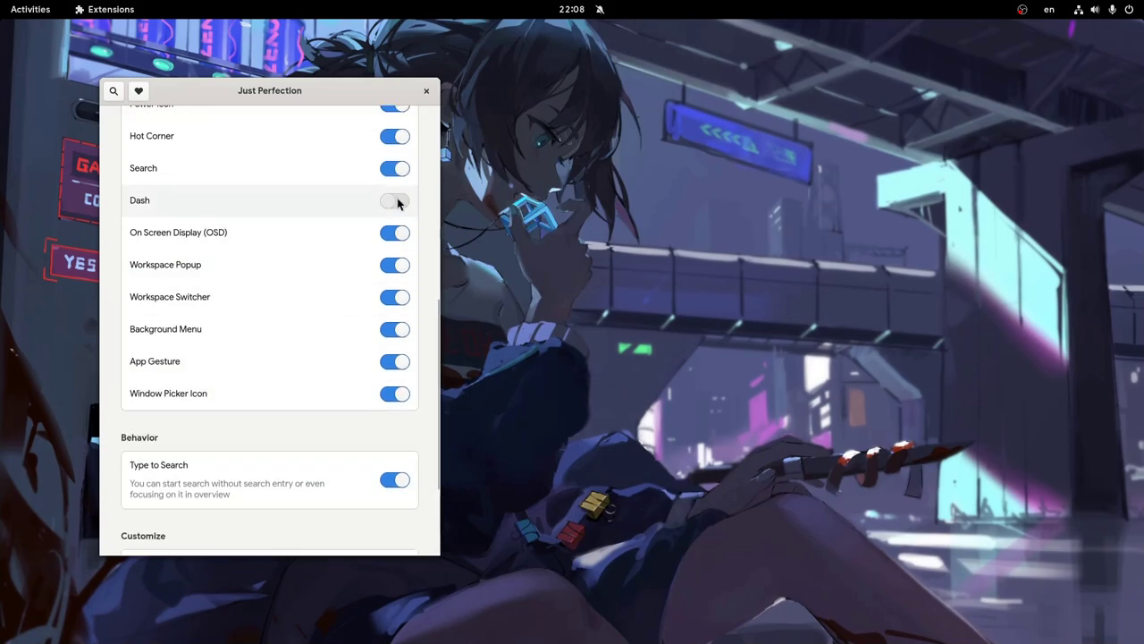
{"action": "left_click", "coordinate": [390, 170]}
{"action": "key", "text": "super"}
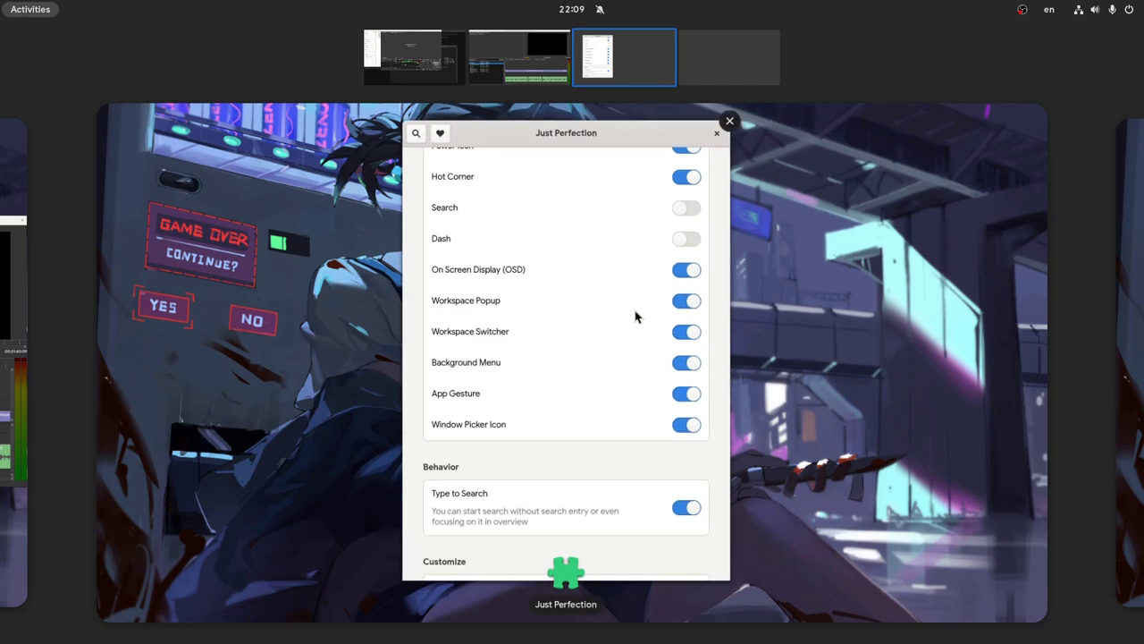
- Move the Just Perfection window to a new workspace inserted after the third, and return it to the third workspace
{"action": "left_click_drag", "start_coordinate": [677, 150], "coordinate": [1132, 310]}
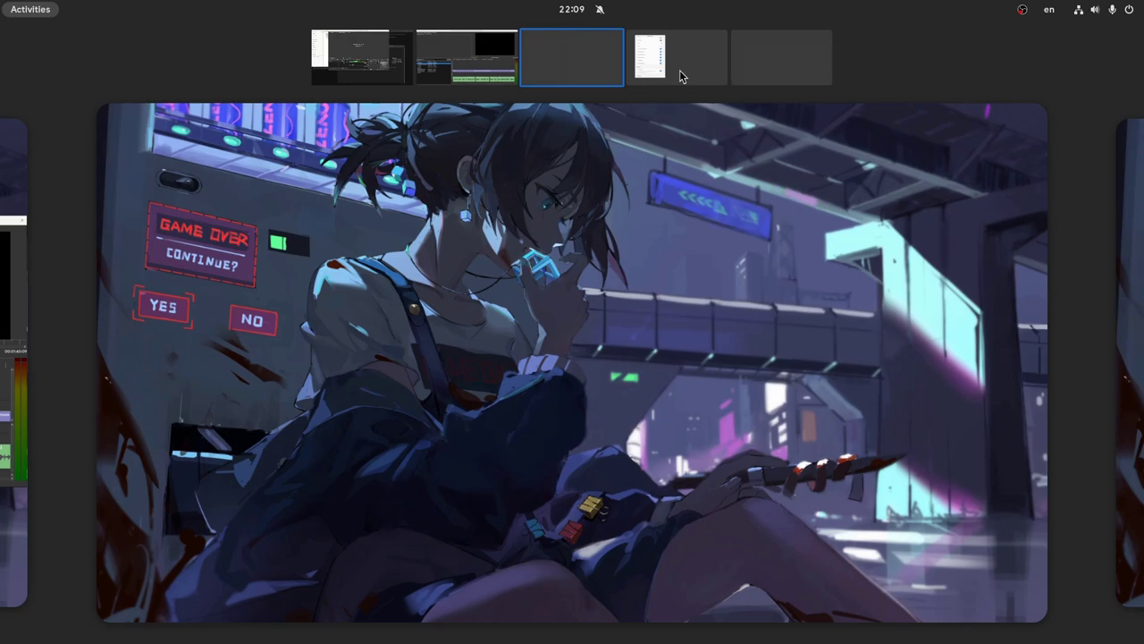
{"action": "left_click_drag", "start_coordinate": [654, 61], "coordinate": [575, 68]}
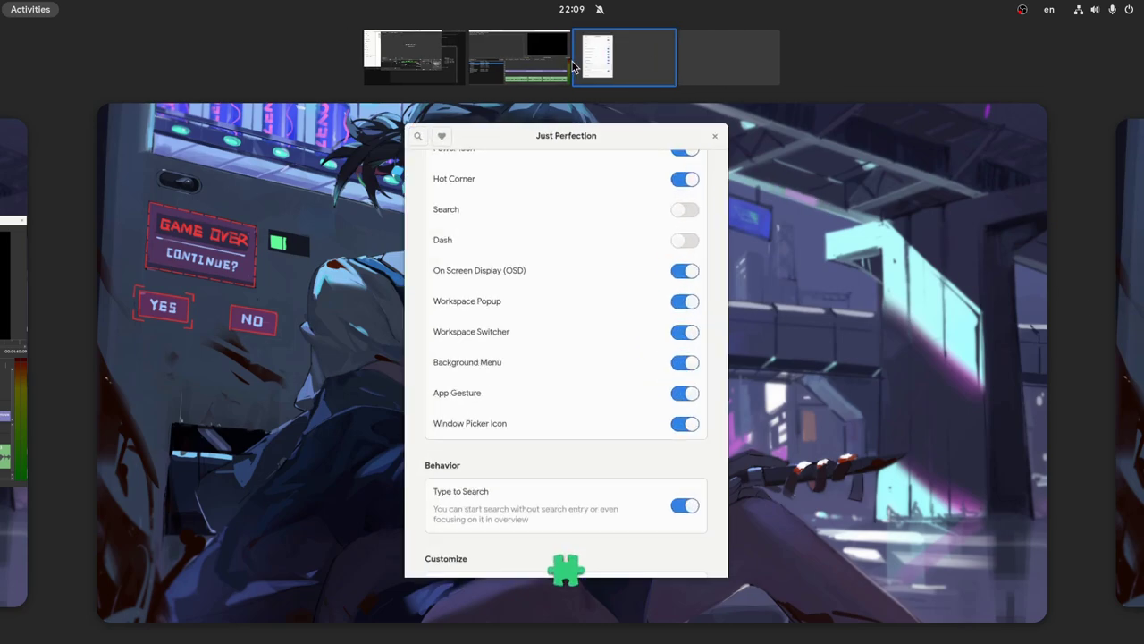